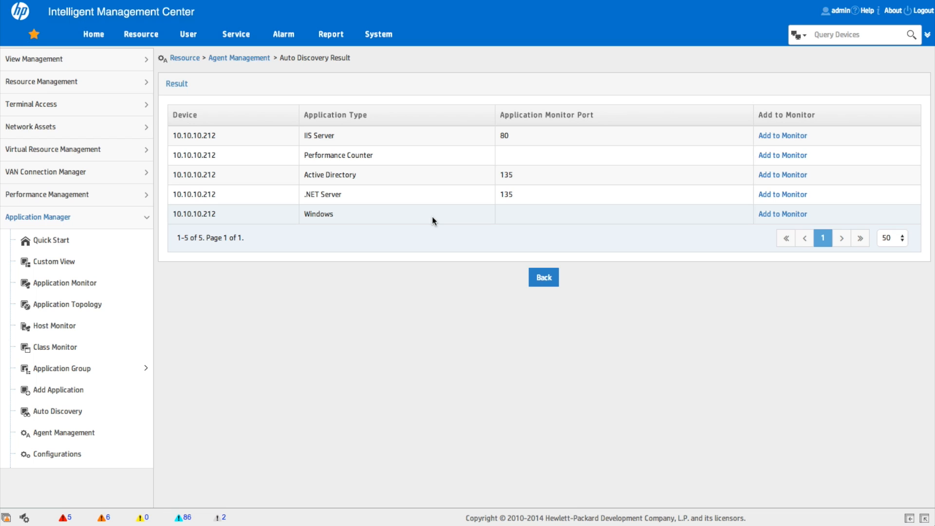
Step: Add the discovered Windows application on 10.10.10.212 to monitoring, using its name Windows_10.10.10.212 as the description
left_click(776, 215)
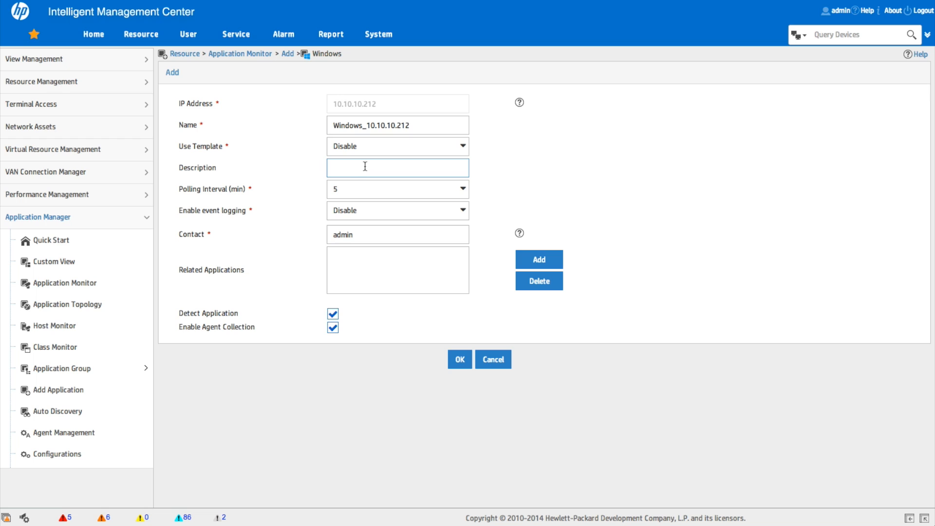
left_click_drag(436, 125, 335, 108)
key("ctrl+c")
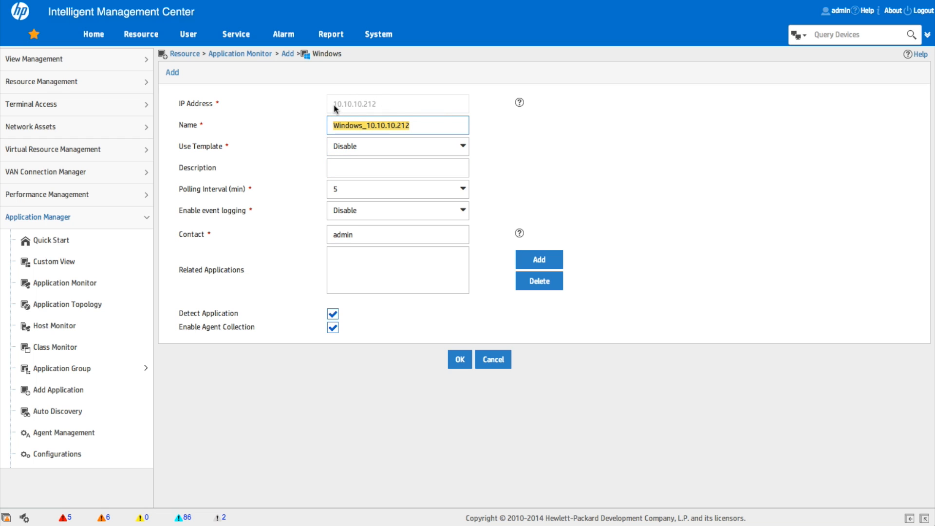
left_click(341, 169)
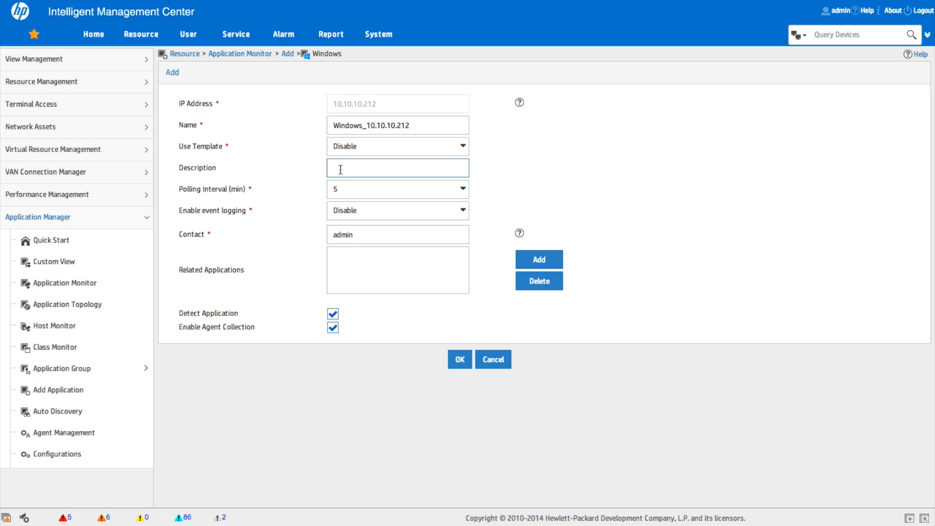
key("ctrl+v")
left_click(460, 363)
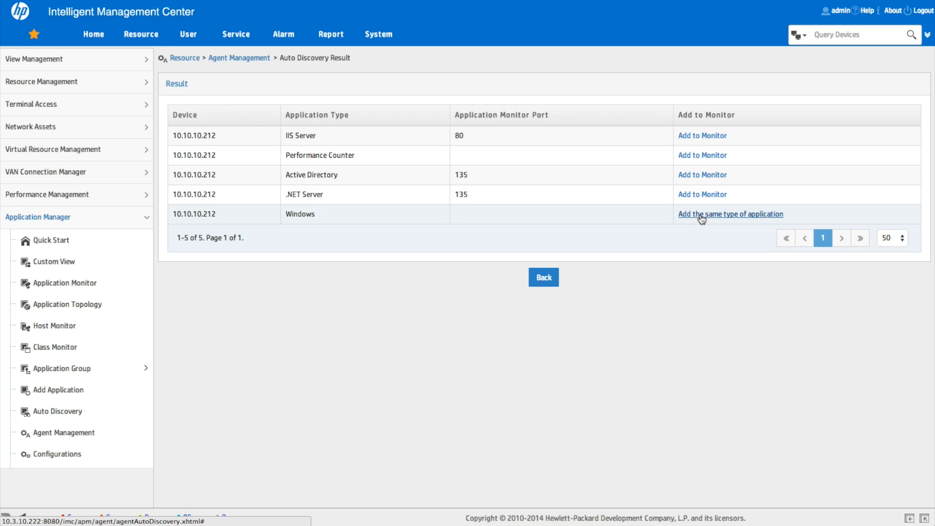
Step: Add the discovered .NET Server on 10.10.10.212 to monitoring, with DotNet_10.10.10.212 as the description
left_click(700, 196)
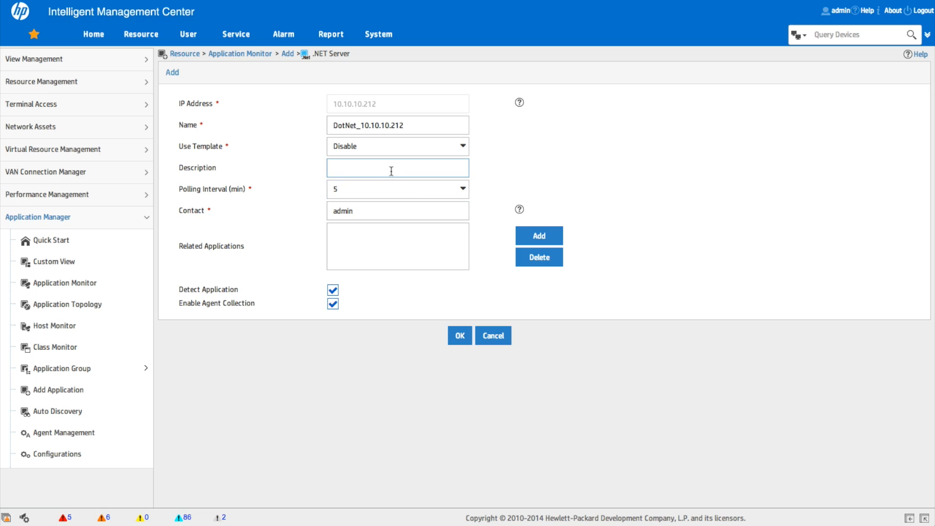
left_click_drag(414, 128, 280, 125)
key("ctrl+c")
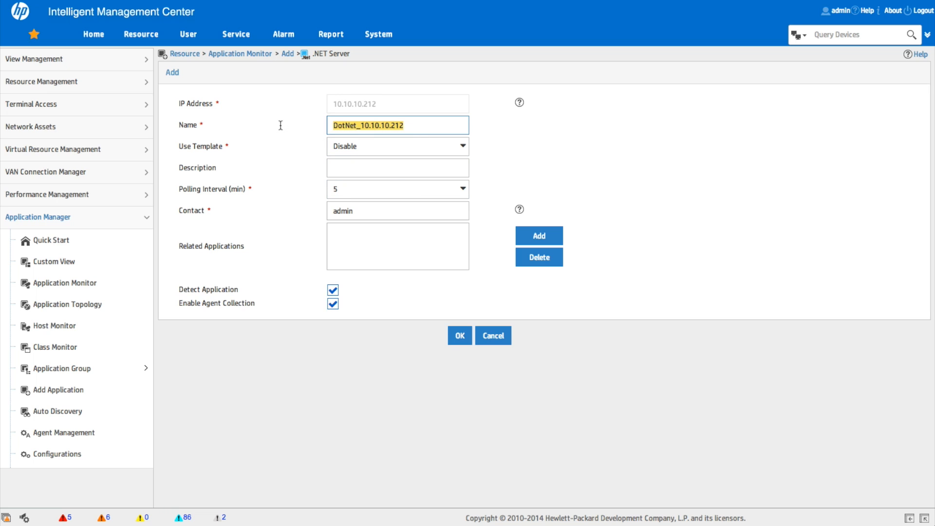
left_click(342, 167)
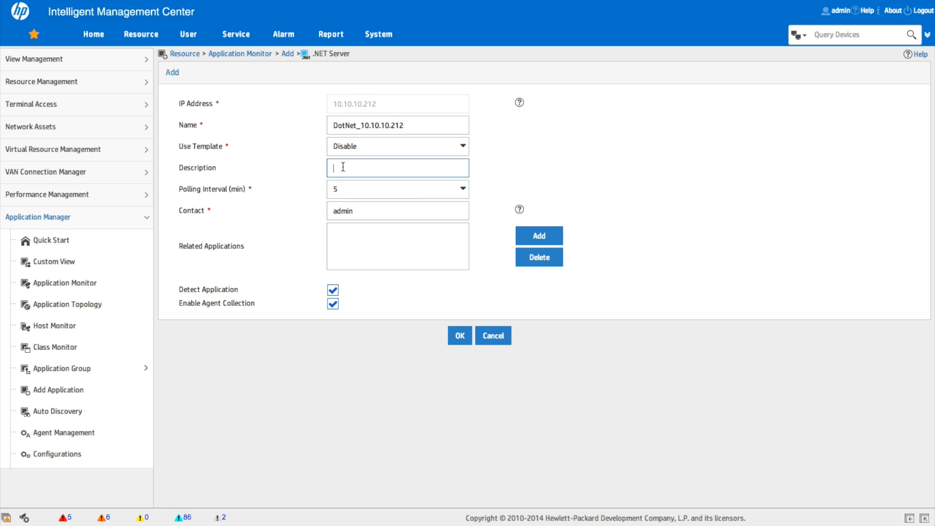
key("ctrl+v")
left_click(455, 337)
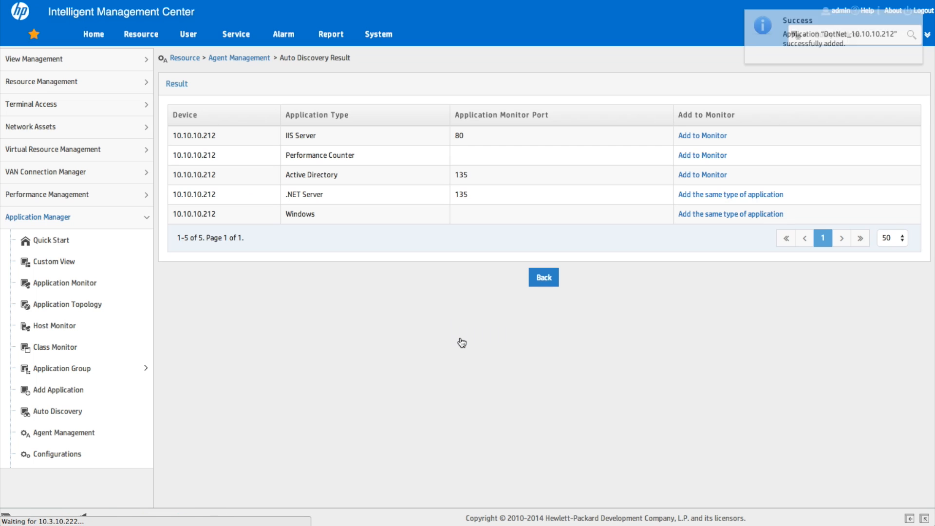
Step: Add the discovered Active Directory application on 10.10.10.212 to monitoring, with ActiveDirectory_10.10.10.212 as the description
left_click(690, 180)
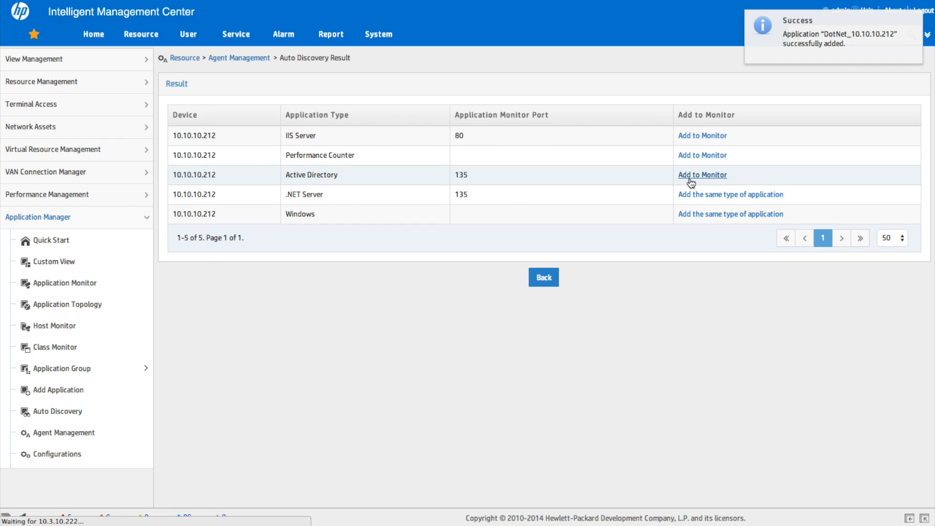
left_click(449, 126)
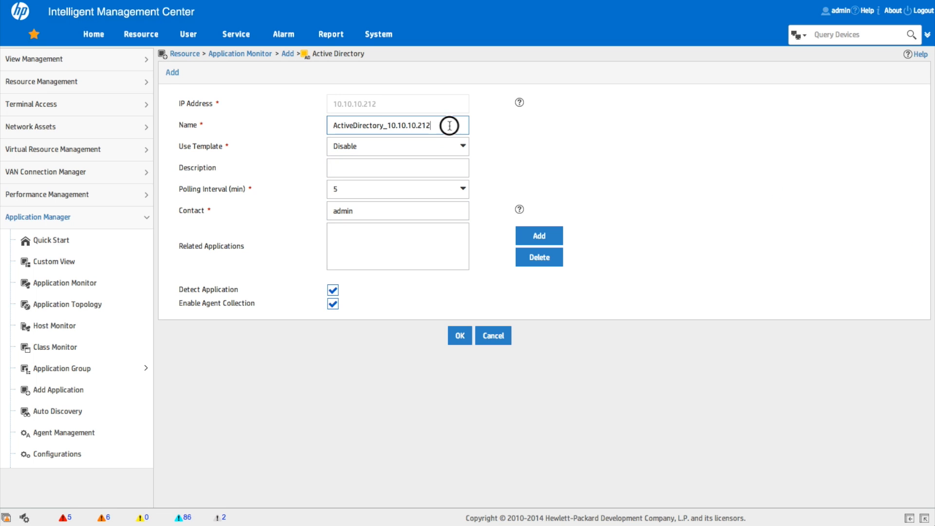
left_click_drag(449, 126, 267, 119)
key("ctrl+c")
left_click(351, 168)
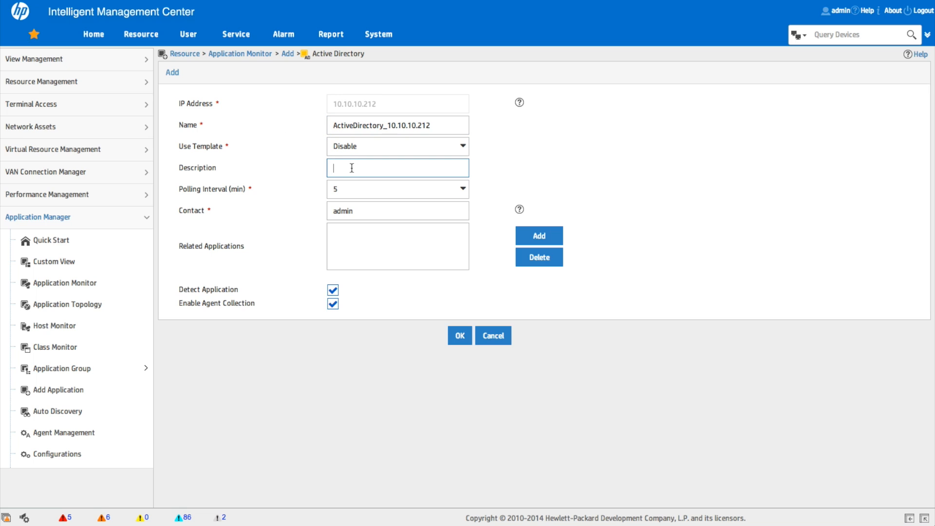
key("ctrl+v")
left_click(459, 343)
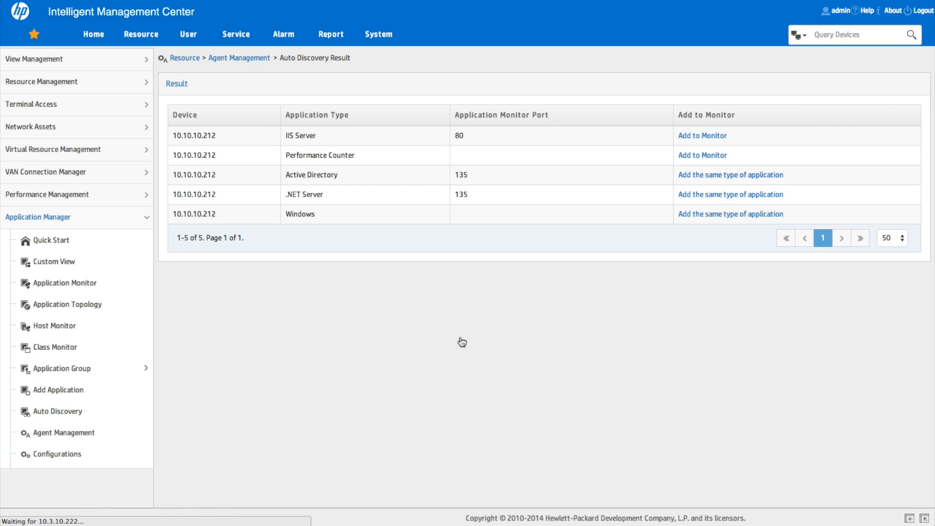
Step: Add the discovered Performance Counter on 10.10.10.212 to monitoring, with WinPerf_10.10.10.212 as the description
left_click(692, 156)
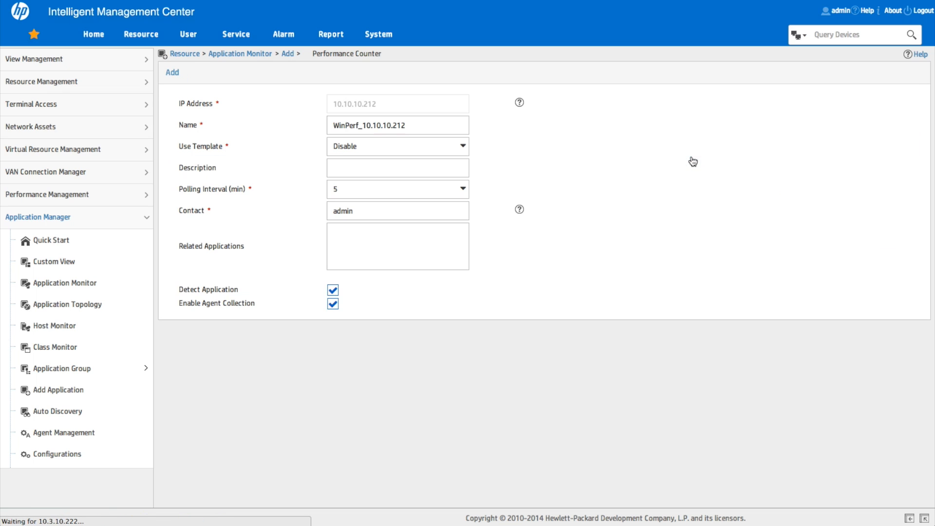
left_click_drag(417, 127, 298, 124)
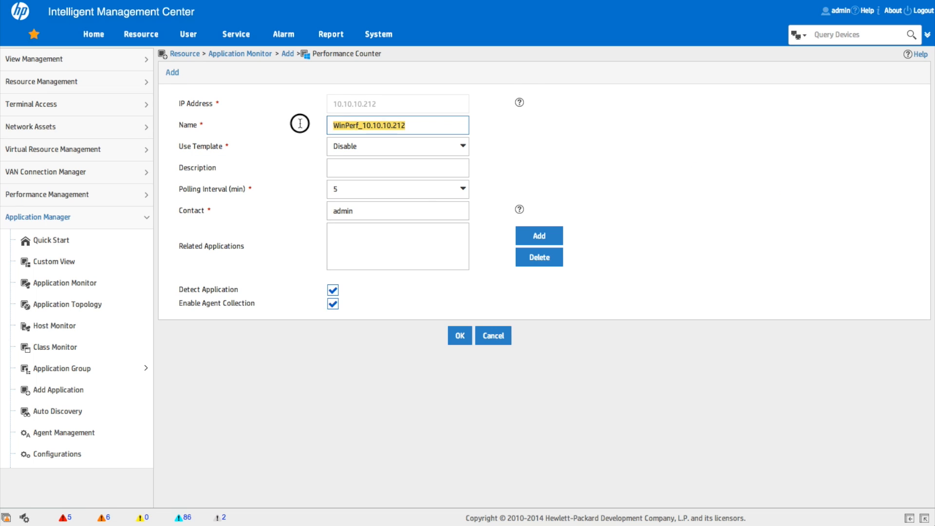
key("ctrl+c")
left_click(353, 167)
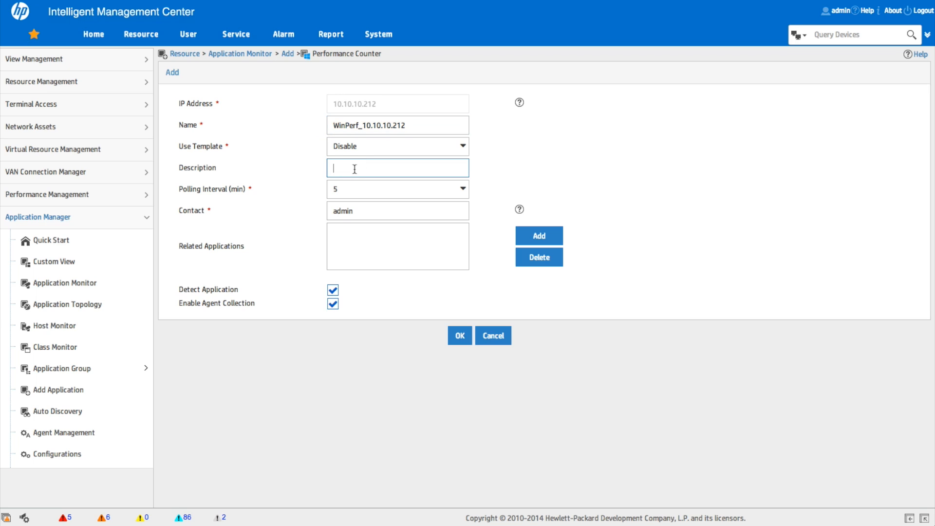
key("ctrl+v")
left_click(458, 338)
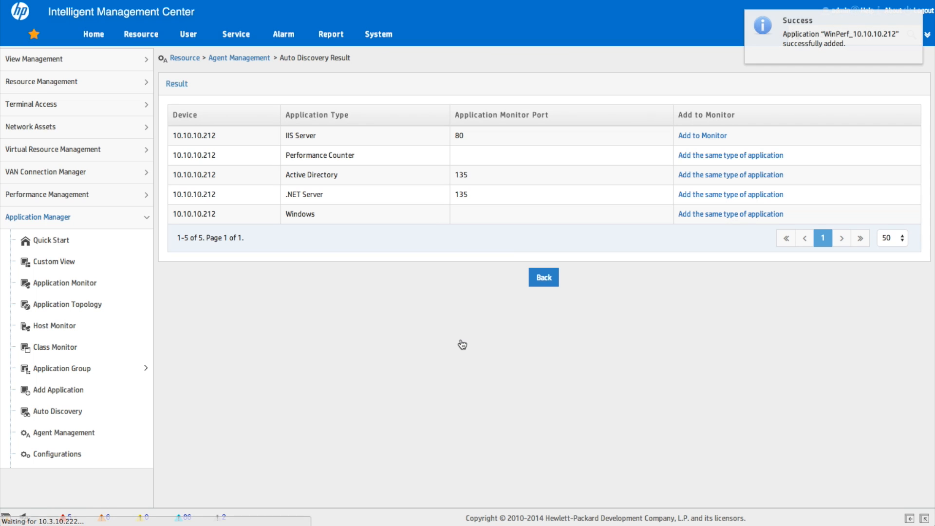
Step: Add the discovered IIS Server on 10.10.10.212 to monitoring, with IIS_10.10.10.212 as the description
left_click(711, 136)
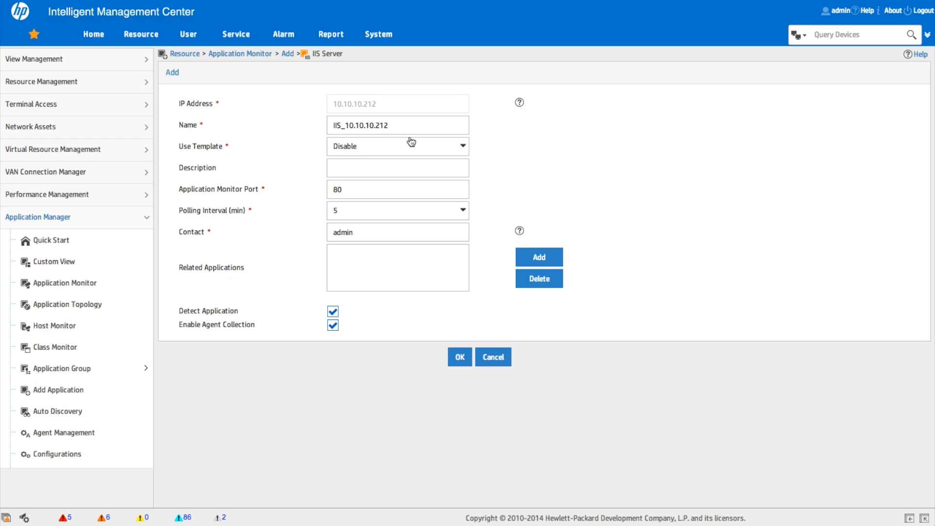
left_click_drag(411, 125, 292, 115)
left_click(351, 166)
key("ctrl+v")
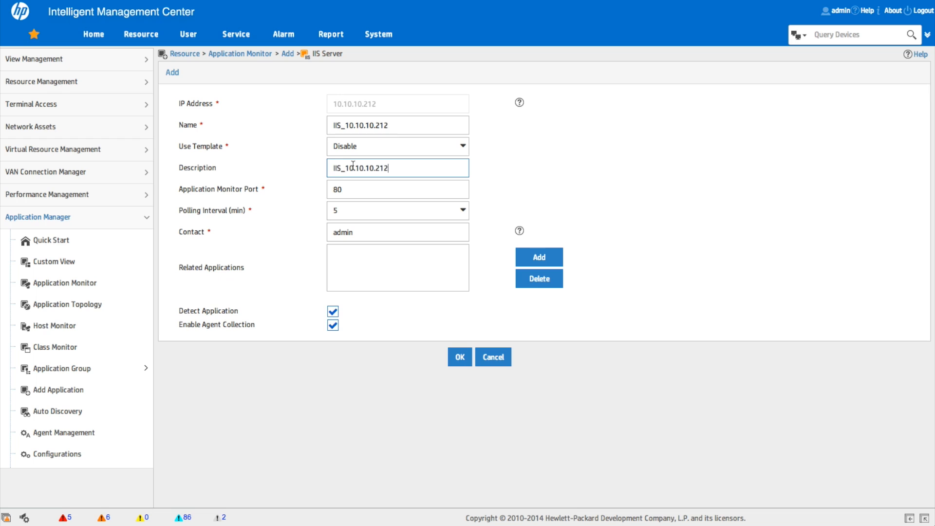
left_click(458, 358)
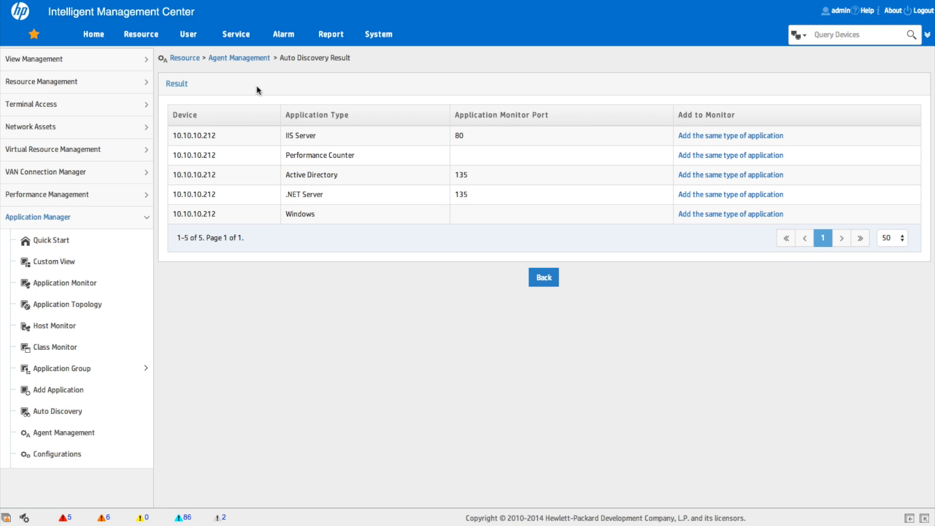
Step: Open the auto discovery result of agent host 10.3.10.220 and add its .NET Server to monitoring, with DotNet_10.3.10.220 as the description
left_click(236, 59)
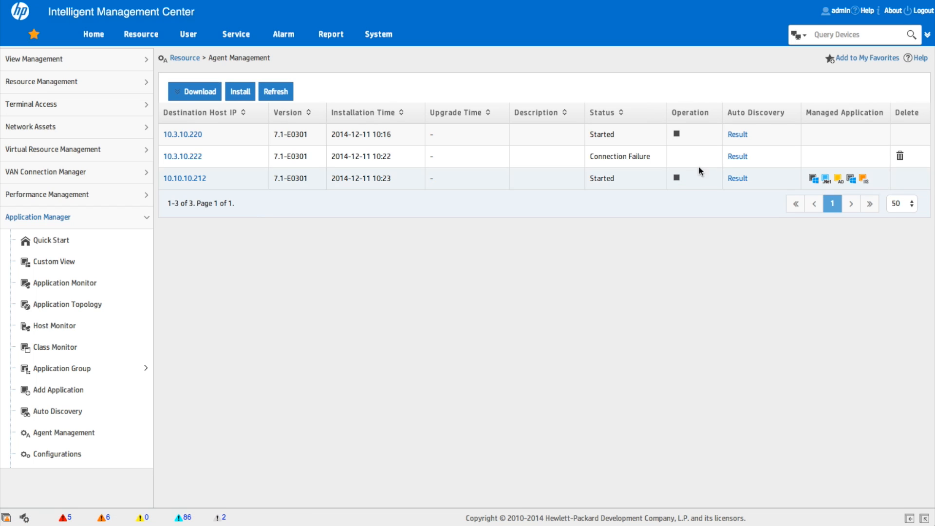
left_click(737, 136)
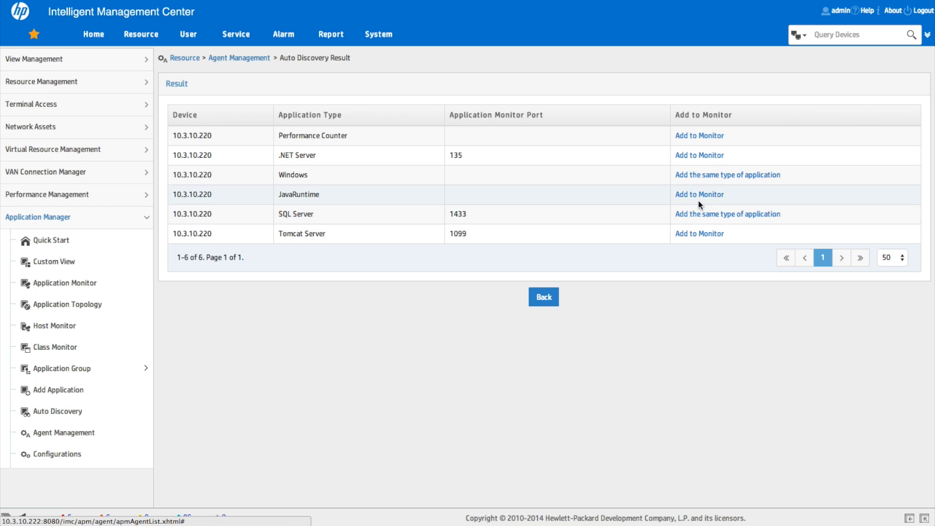
left_click(698, 157)
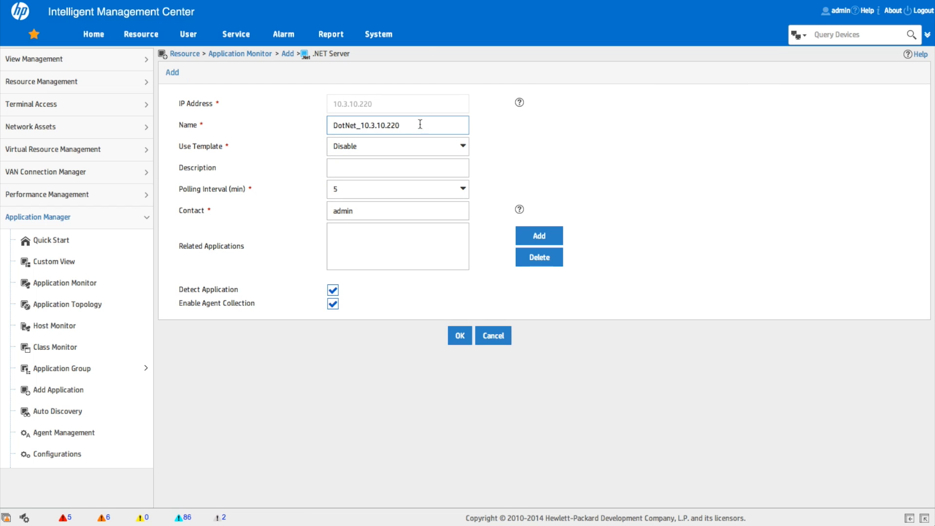
left_click_drag(419, 123, 269, 112)
key("ctrl+c")
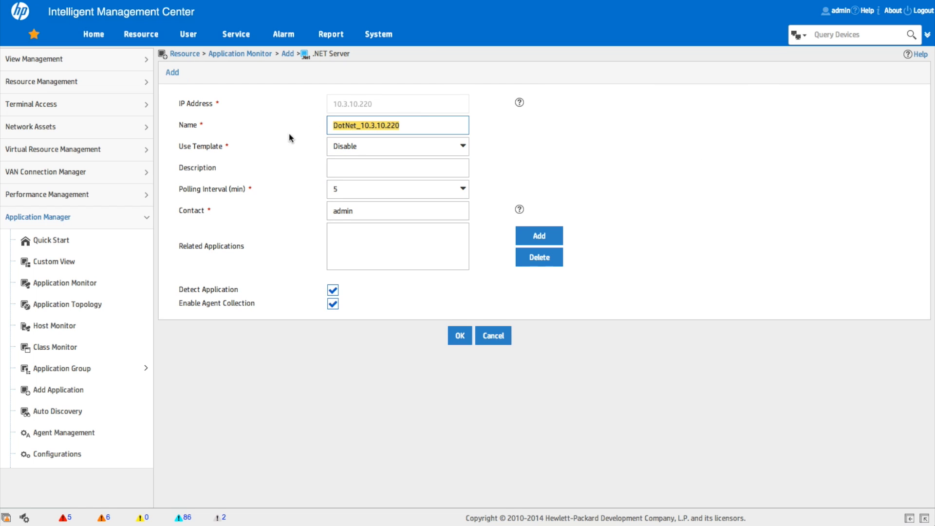
left_click(356, 166)
key("ctrl+v")
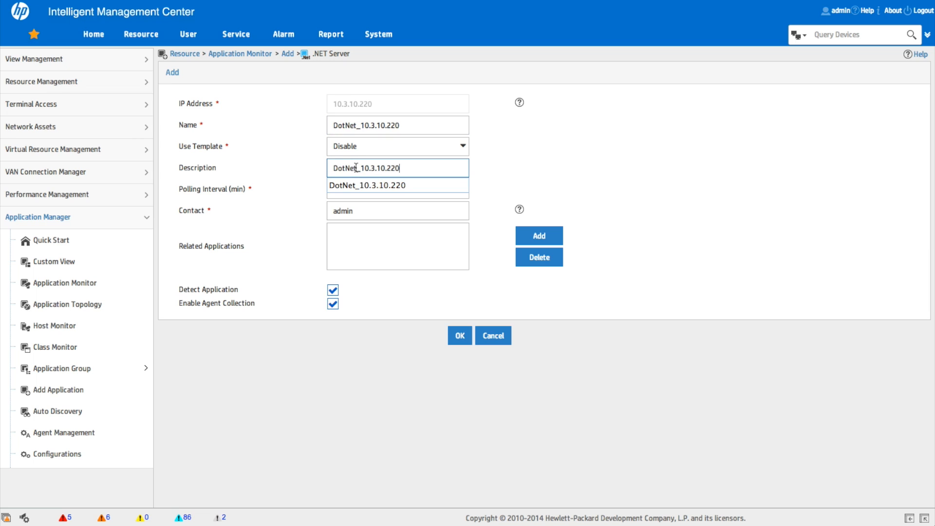
left_click(462, 342)
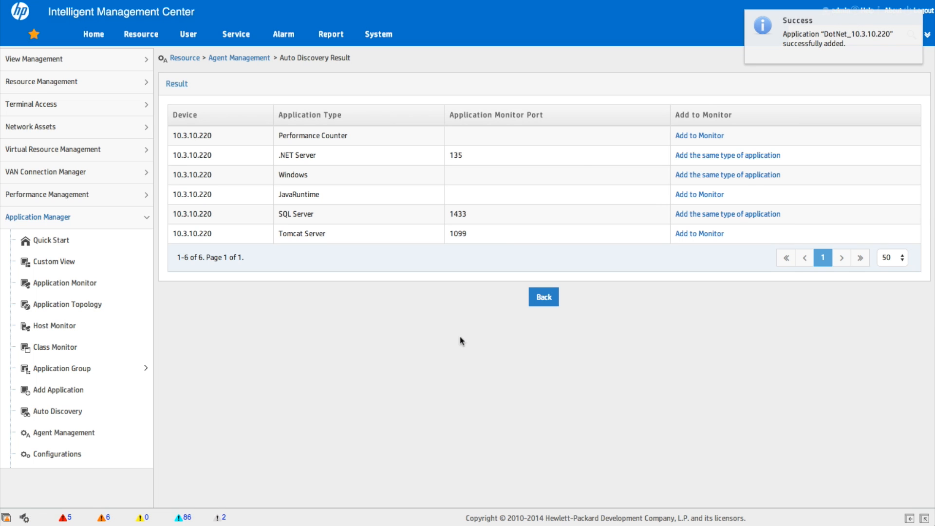
Step: Add the discovered Performance Counter on 10.3.10.220 to monitoring, with WinPerf_10.3.10.220 as the description
left_click(694, 136)
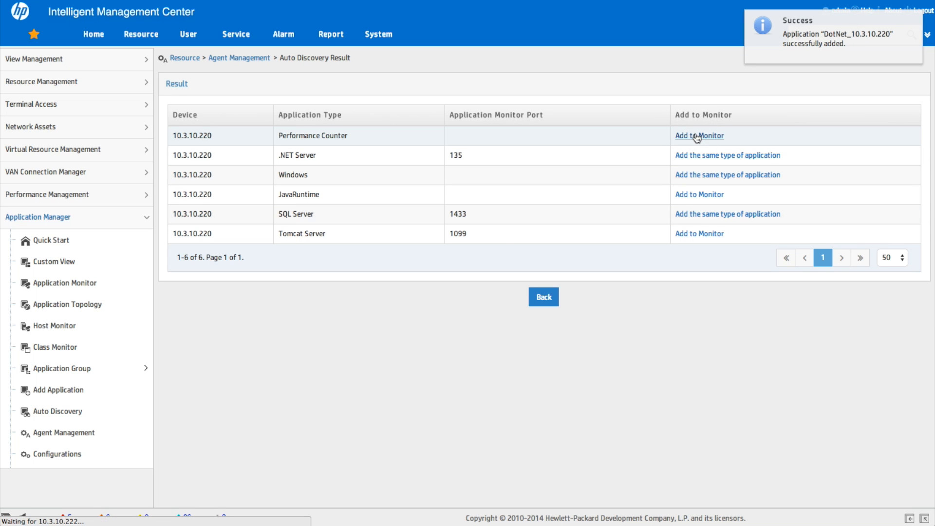
left_click(415, 124)
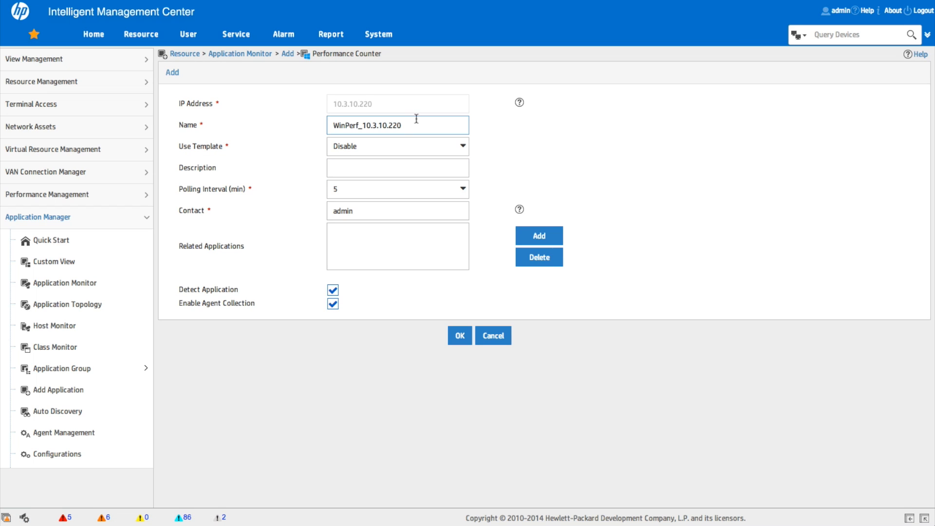
left_click_drag(421, 124, 300, 126)
key("ctrl+c")
left_click(350, 168)
key("ctrl+v")
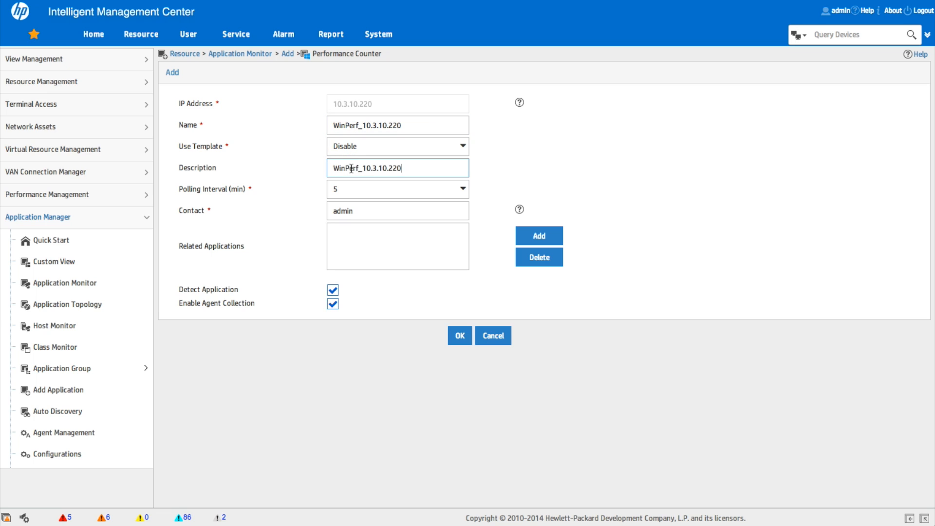
left_click(460, 337)
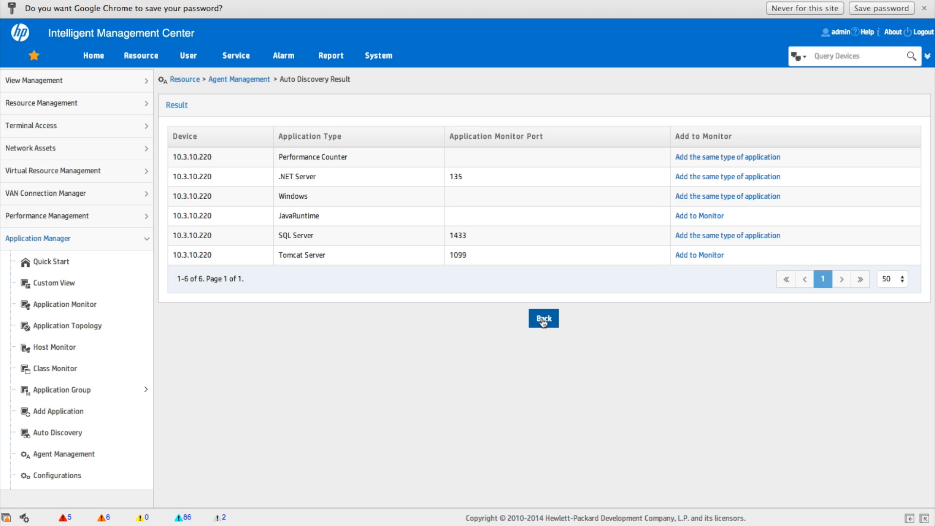
Step: Filter the monitored applications to the Active Directory type and examine the monitoring report of ActiveDirectory_10.10.10.212
left_click(60, 306)
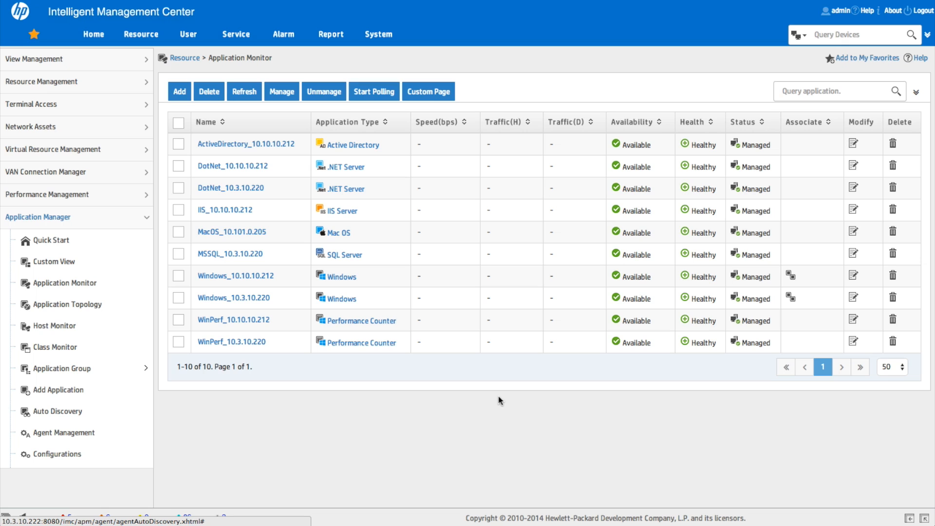
left_click(355, 147)
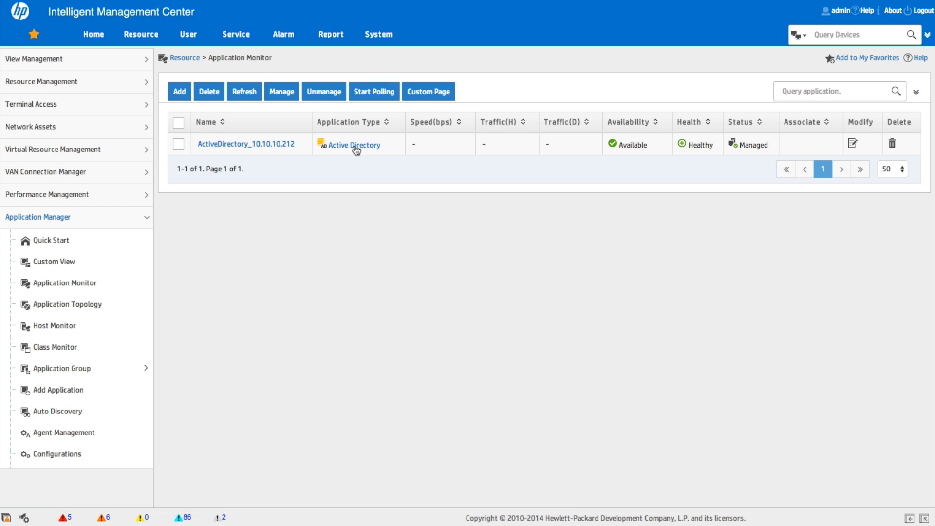
left_click(237, 145)
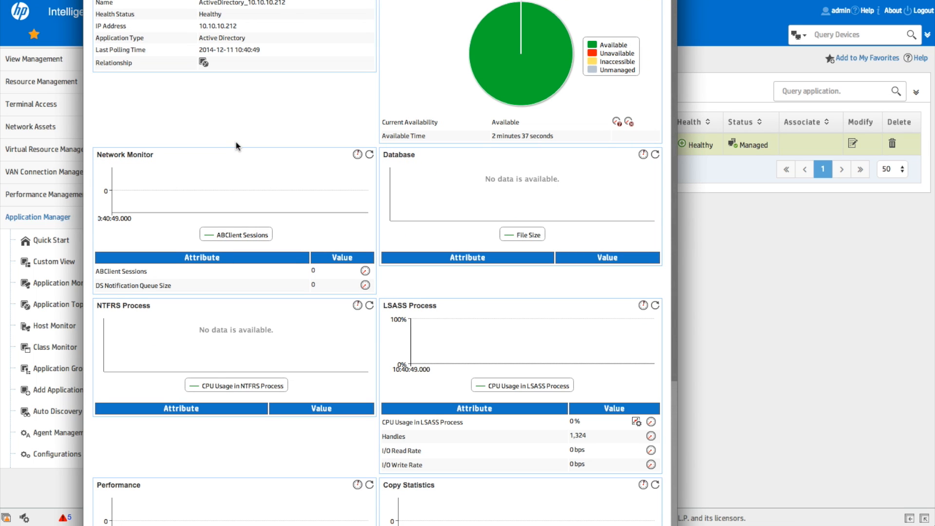
scroll(299, 346, "down", 4)
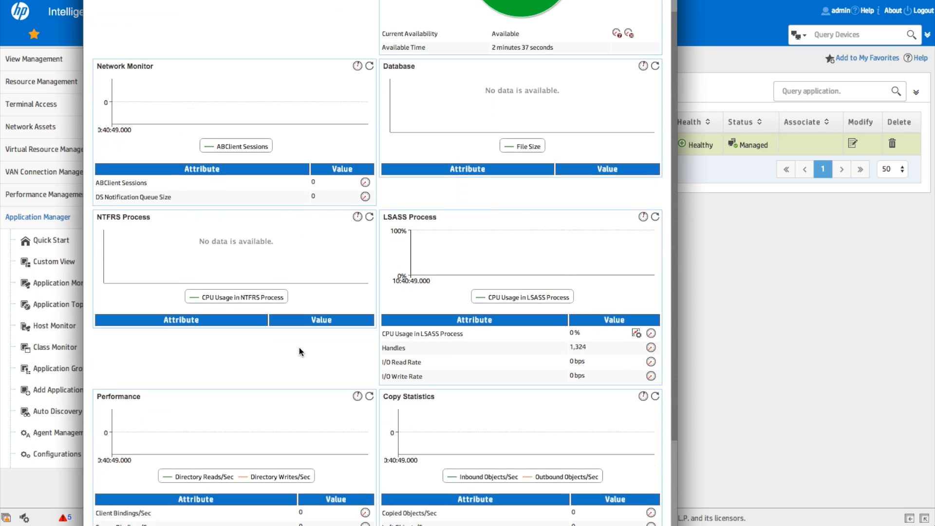
scroll(301, 352, "down", 2)
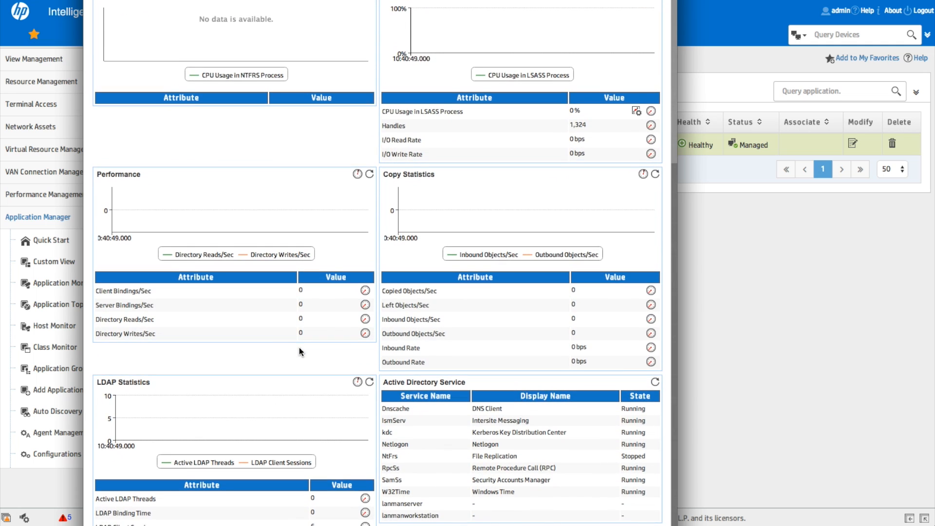
scroll(301, 351, "up", 6)
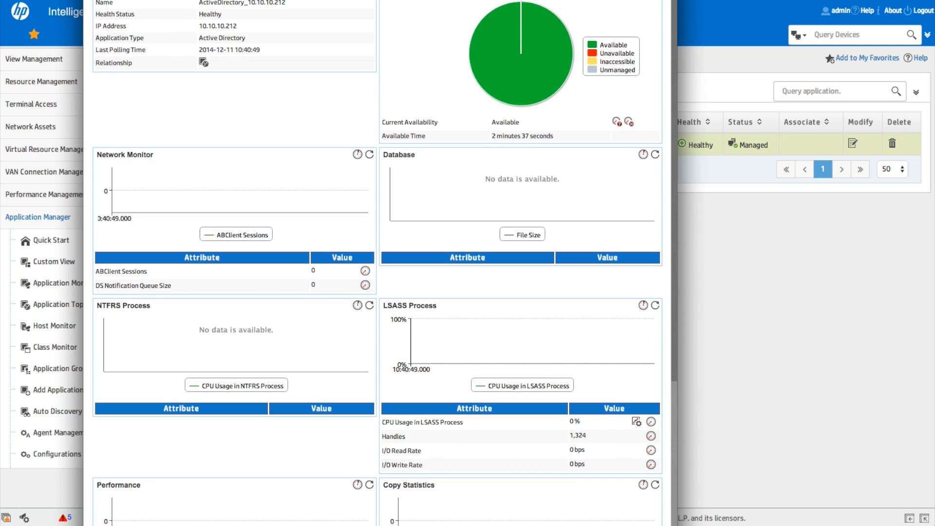
Step: Close the Active Directory report, then open the application topology and try to open the monitoring report of MSSQL_10.3.10.220 from its node
key("super+w")
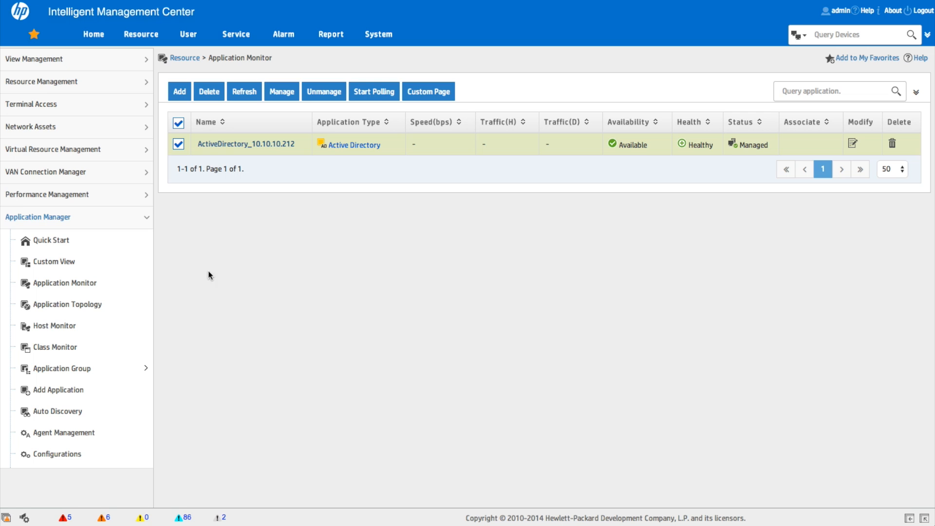
left_click(61, 307)
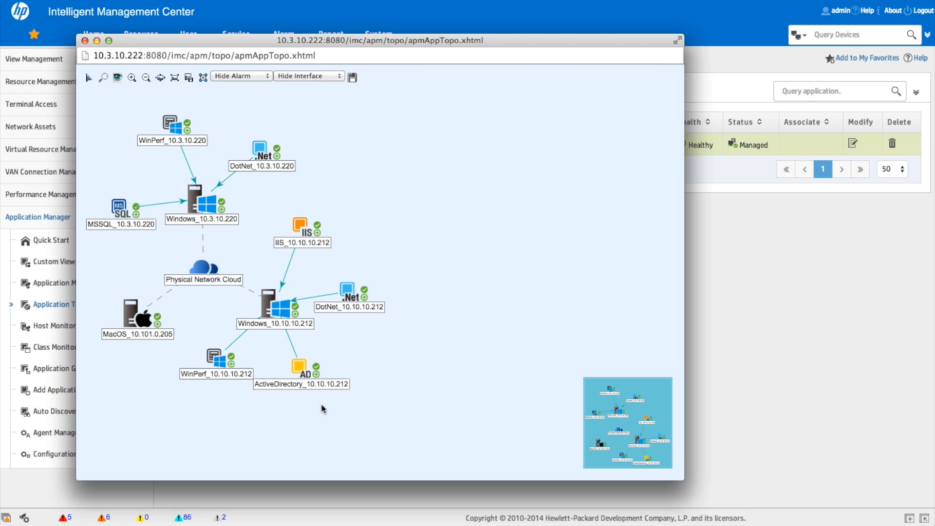
right_click(118, 213)
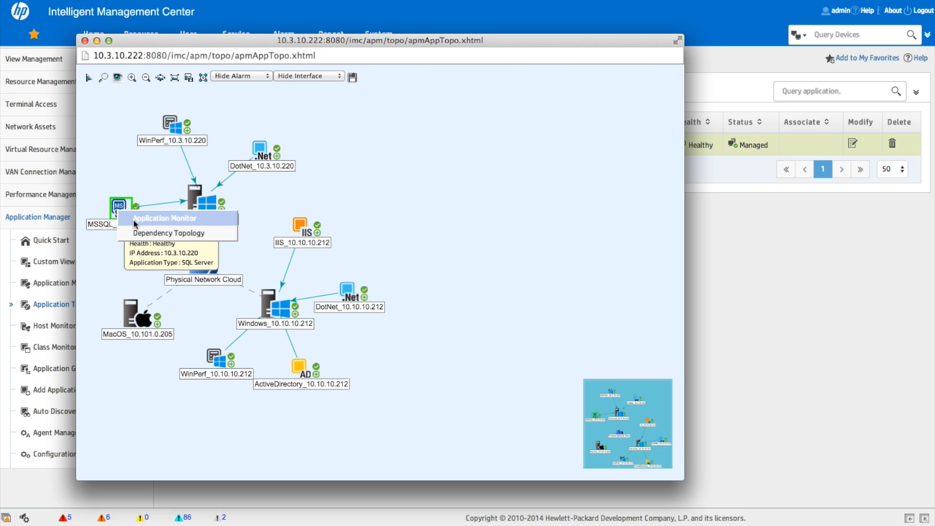
left_click(135, 219)
Step: Always allow pop-ups from 10.3.10.222 and move the MSSQL_10.3.10.220 node back beside the Windows_10.3.10.220 host
left_click(640, 55)
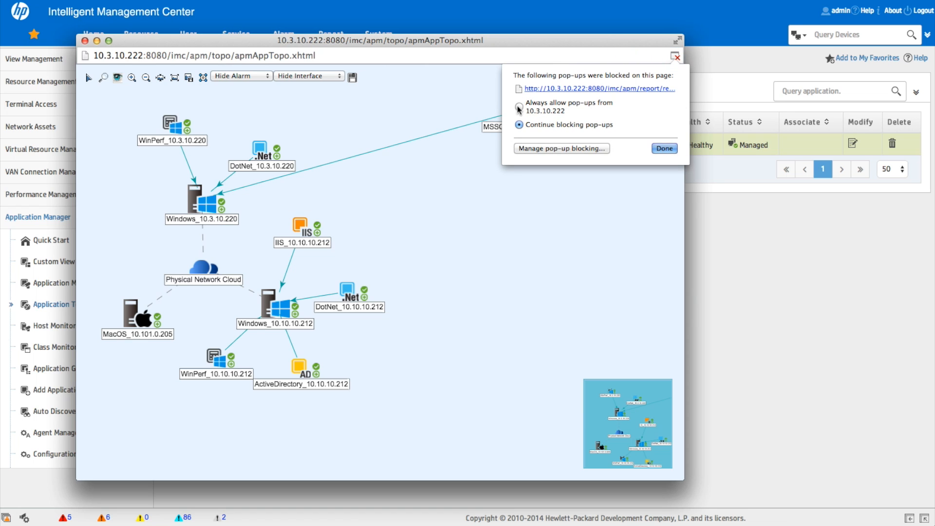
left_click(662, 148)
left_click_drag(661, 152, 103, 189)
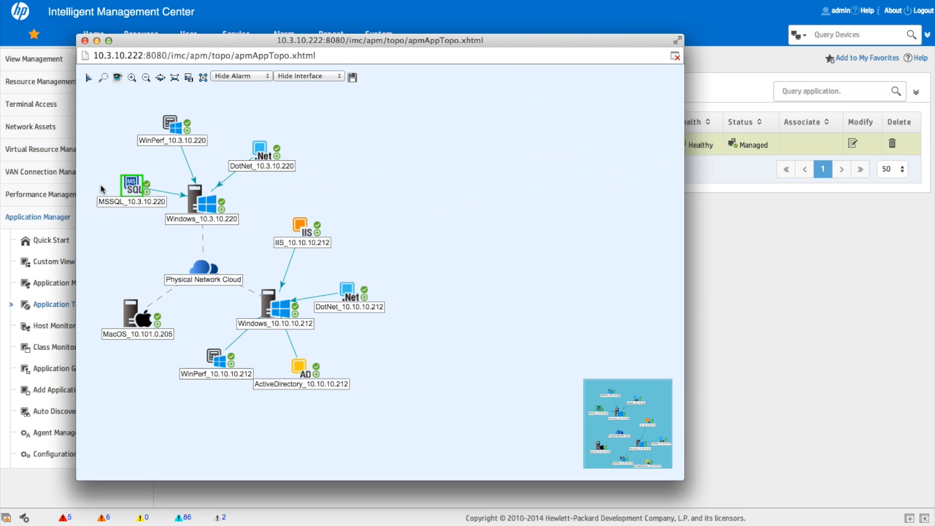
Step: Examine the memory, buffer, connection, lock, SQL and database details in the monitoring report of MSSQL_10.3.10.220, then close the topology
right_click(131, 183)
left_click(145, 188)
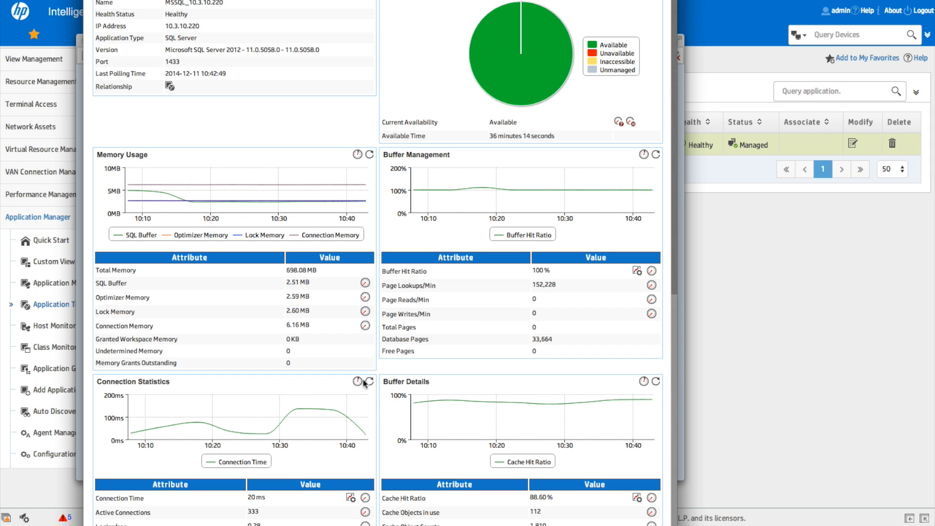
scroll(325, 354, "down", 3)
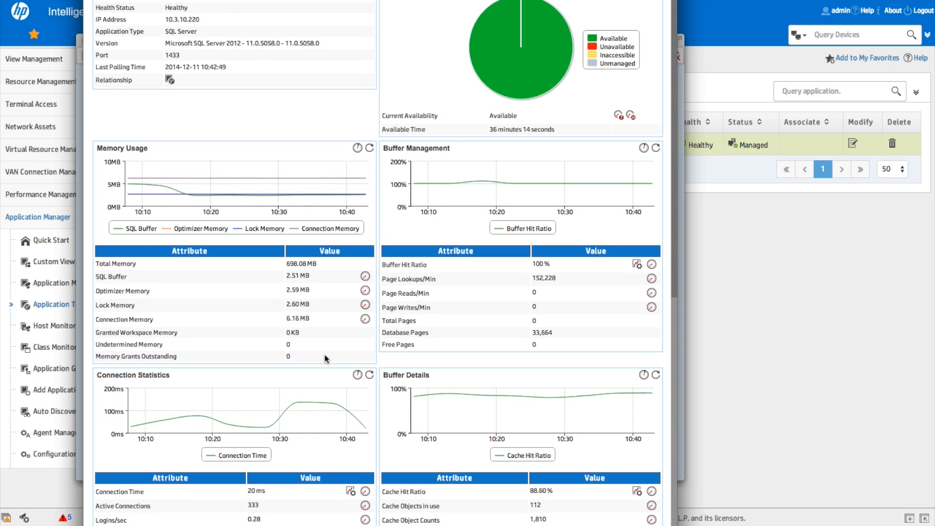
scroll(325, 358, "down", 7)
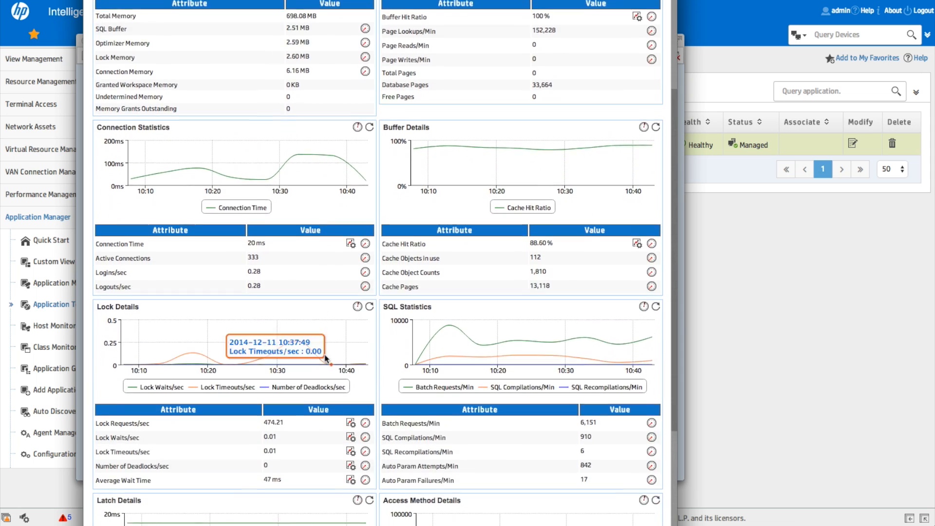
scroll(325, 359, "down", 3)
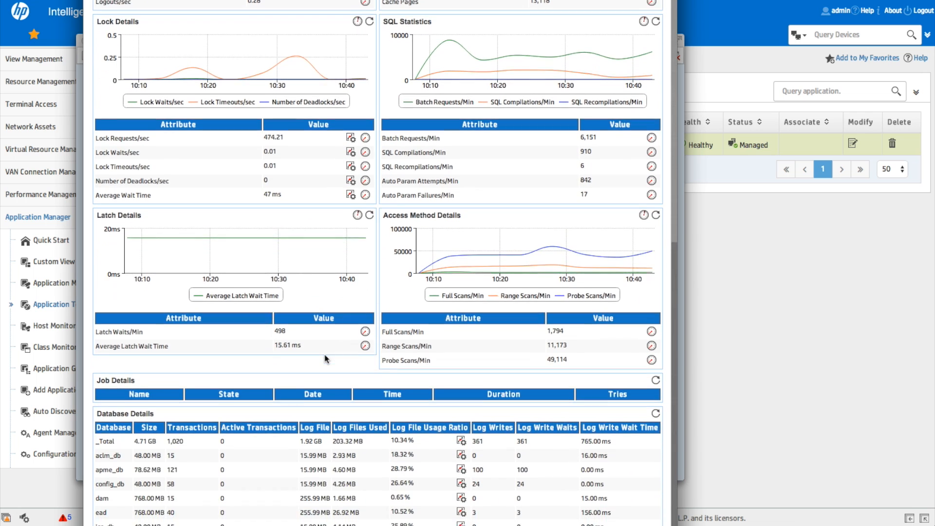
scroll(326, 359, "up", 1)
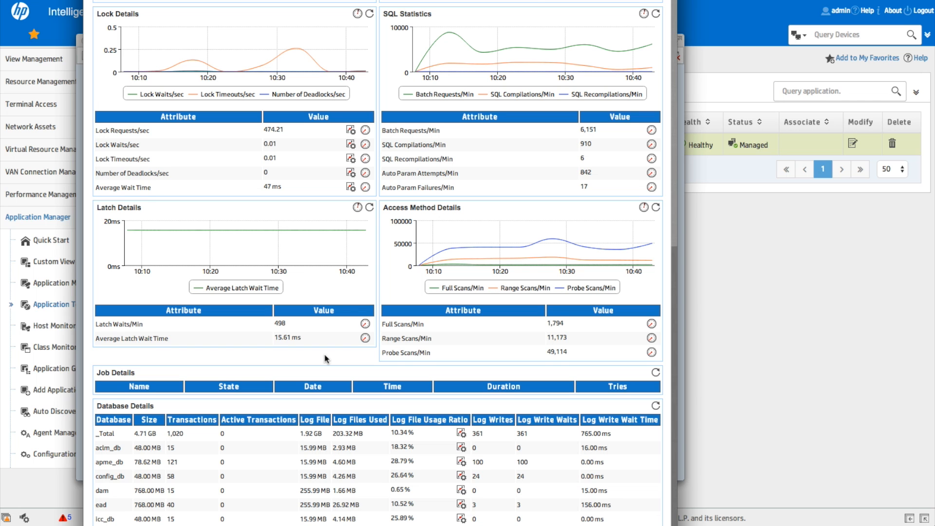
scroll(325, 358, "up", 12)
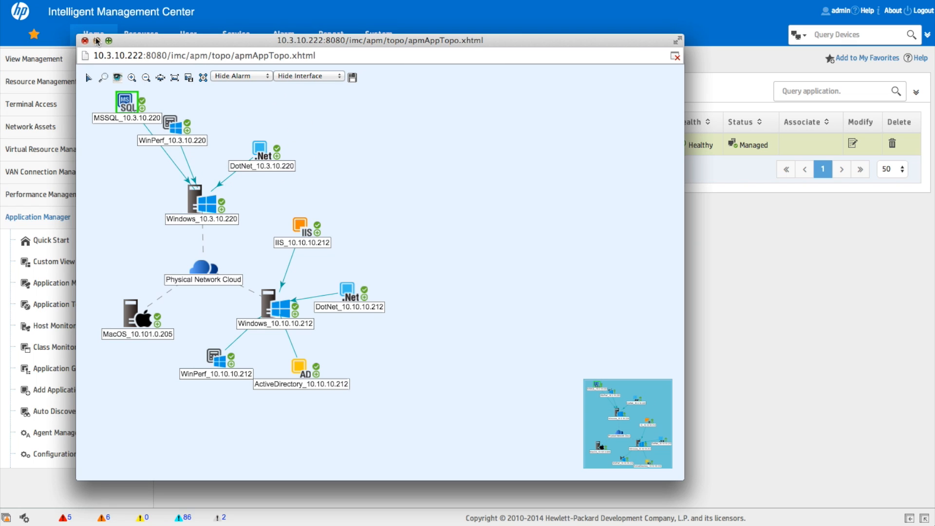
left_click(85, 41)
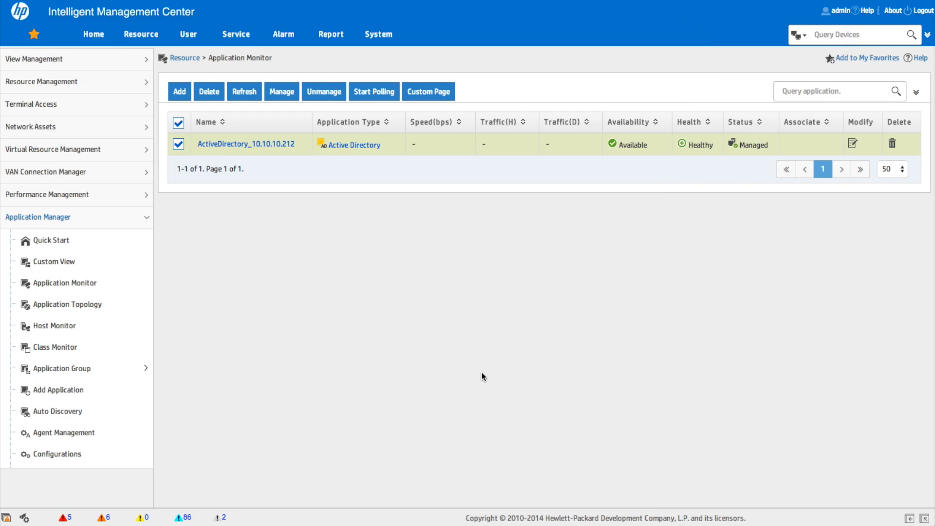